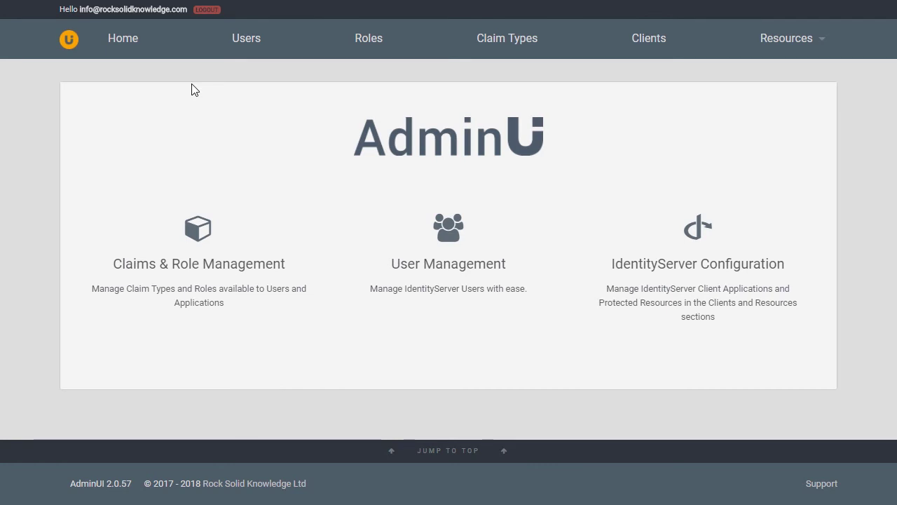
Show the Users page listing the existing user accounts.
left_click(250, 52)
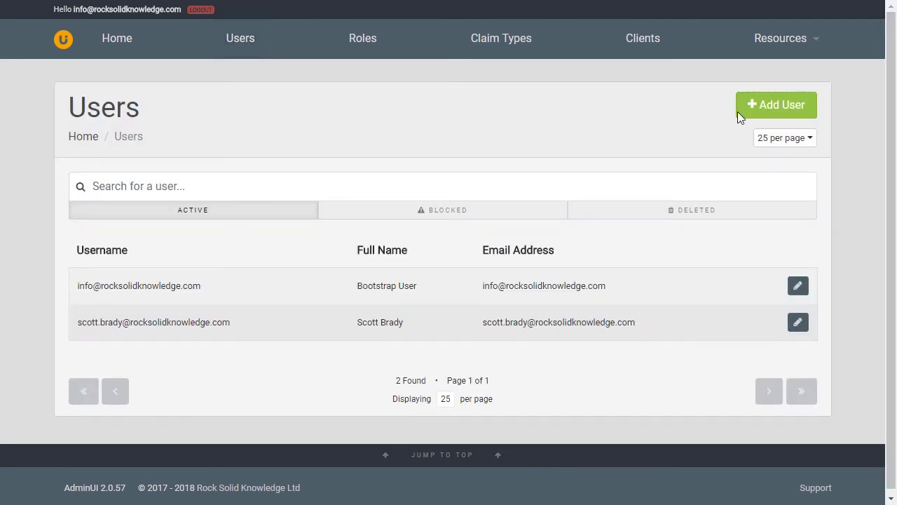
Add a user with the new username, e-mail, first name, last name and password, then open its configuration.
left_click(771, 114)
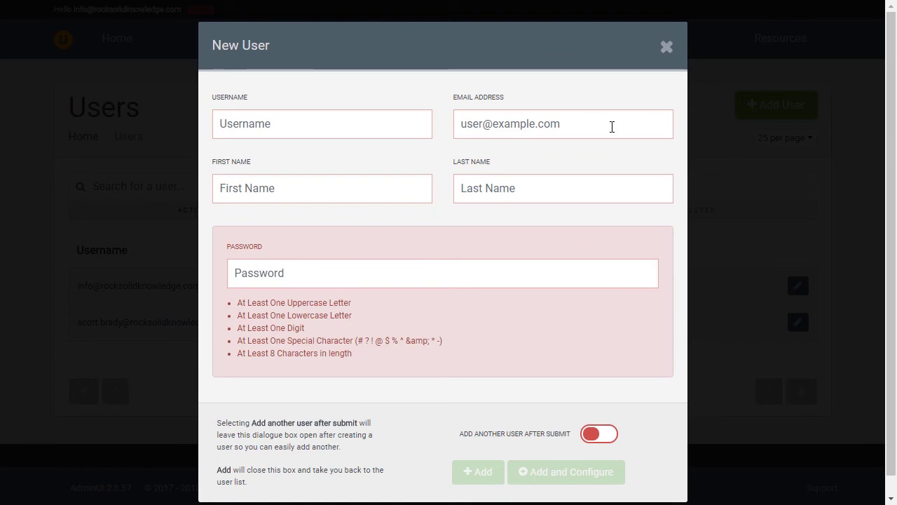
left_click(394, 131)
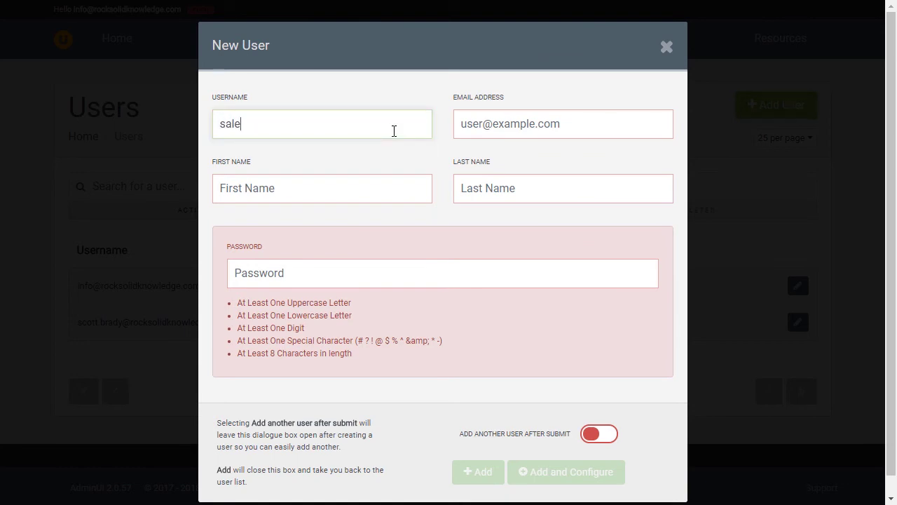
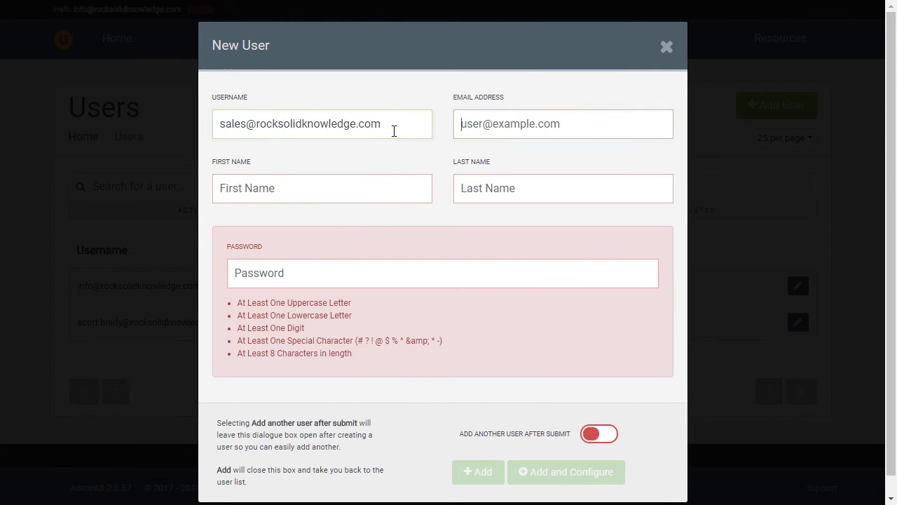
key("Tab")
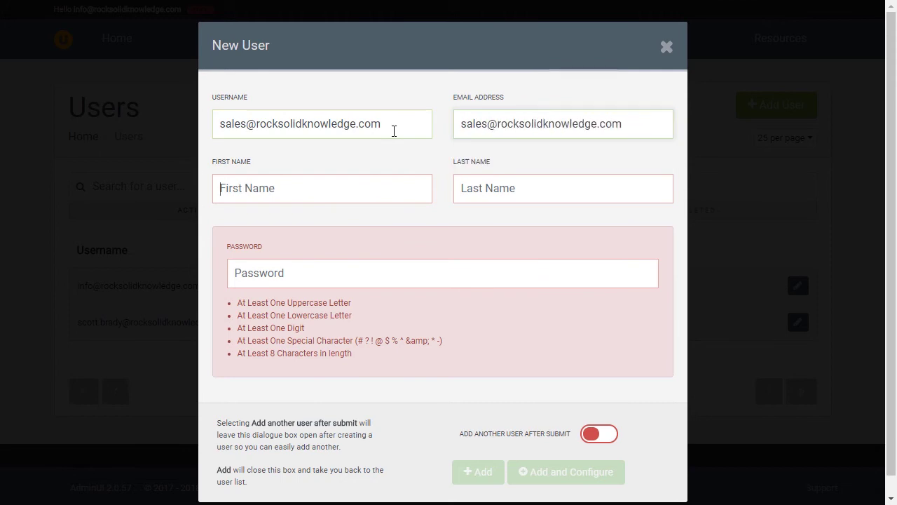
key("Tab")
type("Rock")
key("Tab")
type("Man")
key("Tab")
type("************")
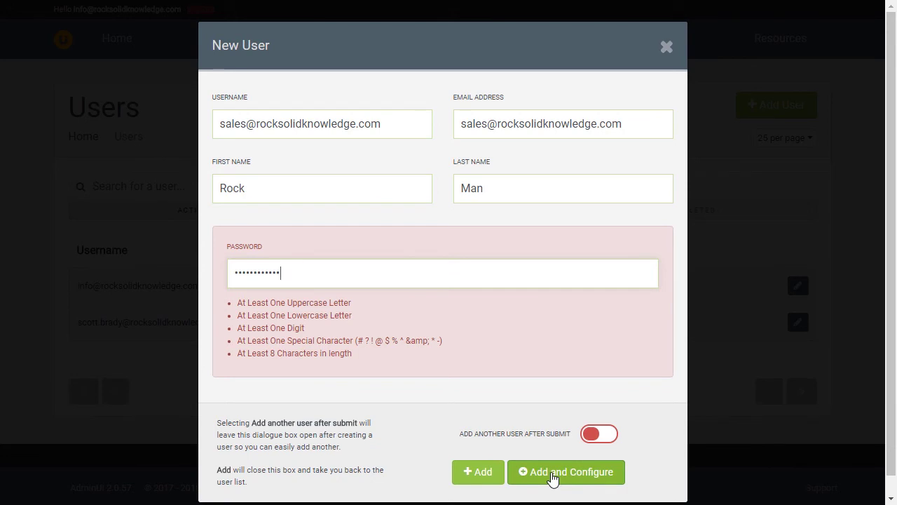
left_click(554, 475)
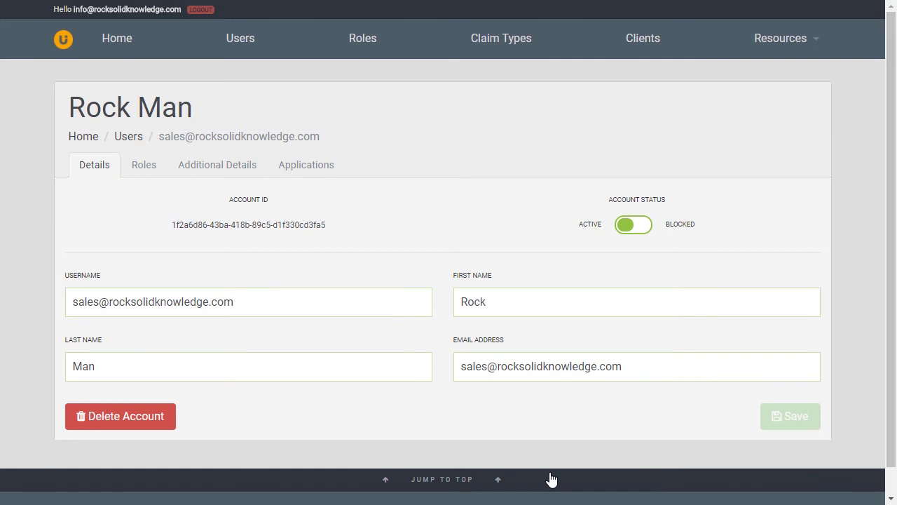
Assign the AdminUI Administrator role to the new user, then view their Additional Details.
left_click(145, 168)
left_click(149, 296)
left_click(456, 410)
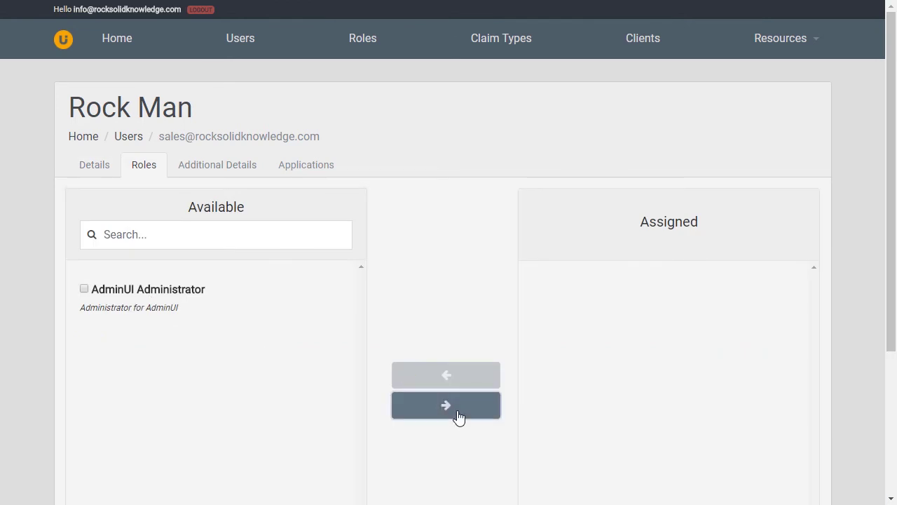
left_click(216, 164)
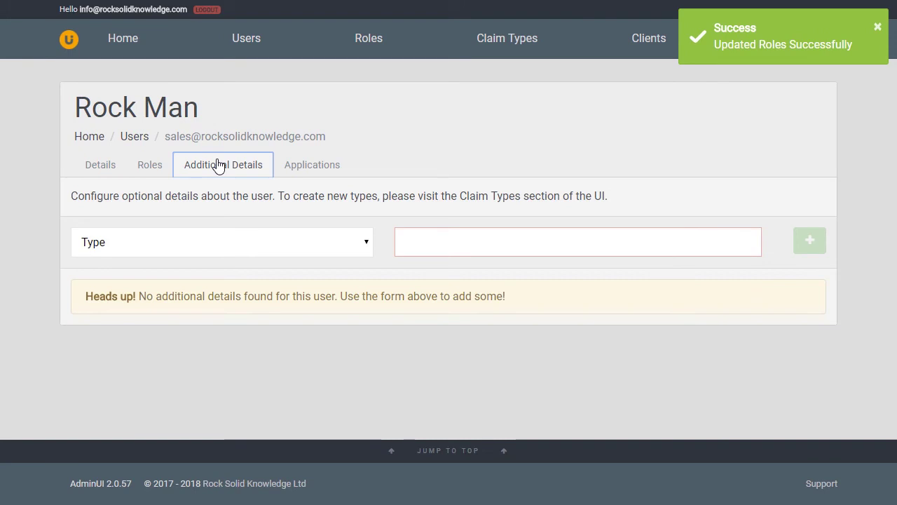
Check the available claim Type options, then go to the Claim Types list.
left_click(253, 242)
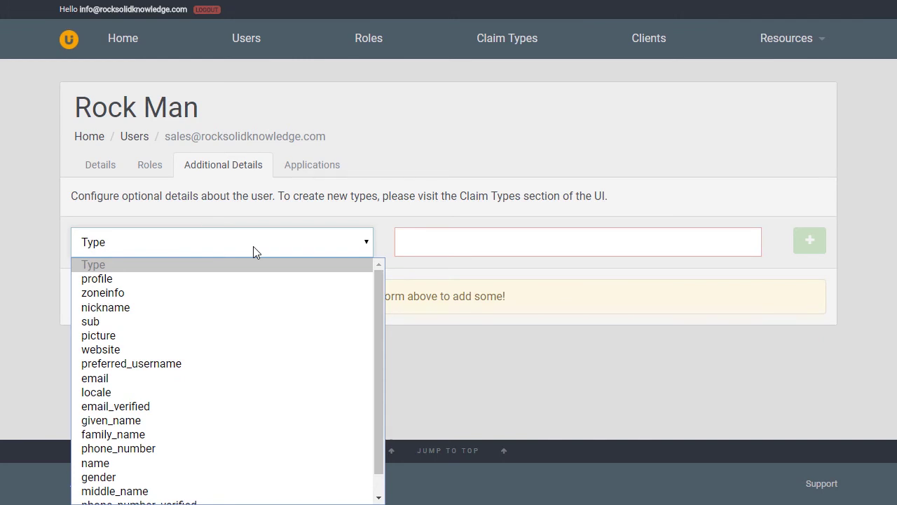
left_click(507, 40)
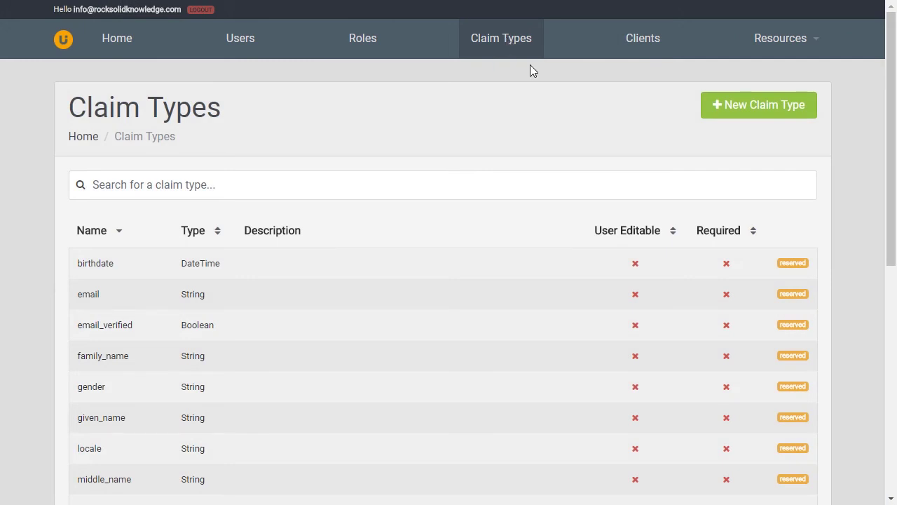
Create a String claim type 'Department' described as 'Department the user is a member of'.
left_click(728, 120)
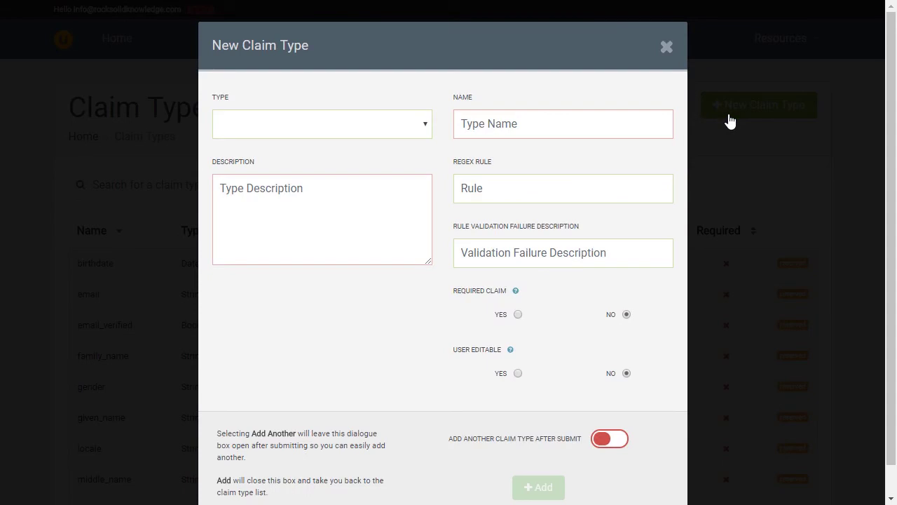
left_click(410, 127)
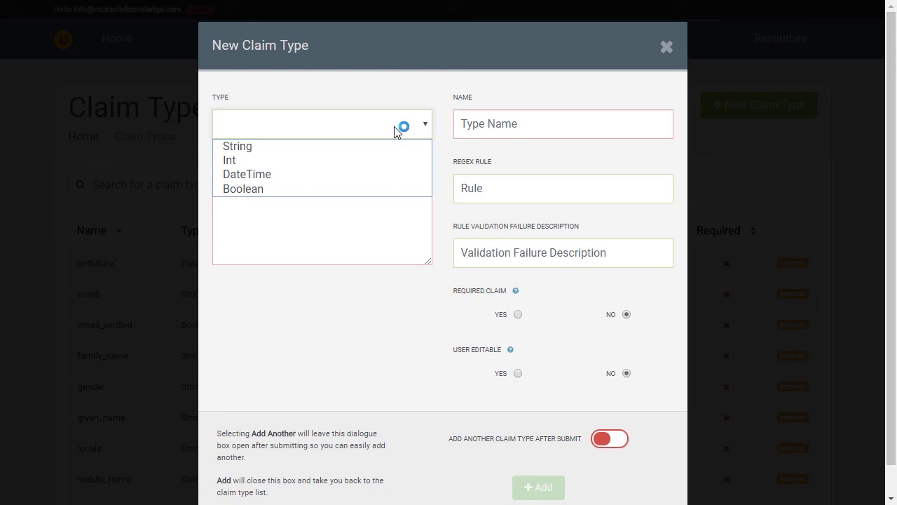
left_click(312, 149)
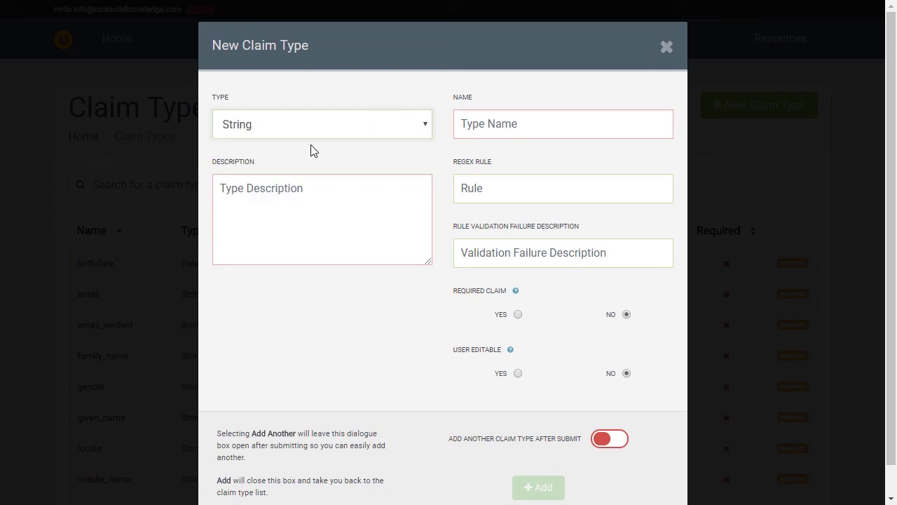
left_click(482, 121)
type("Dep")
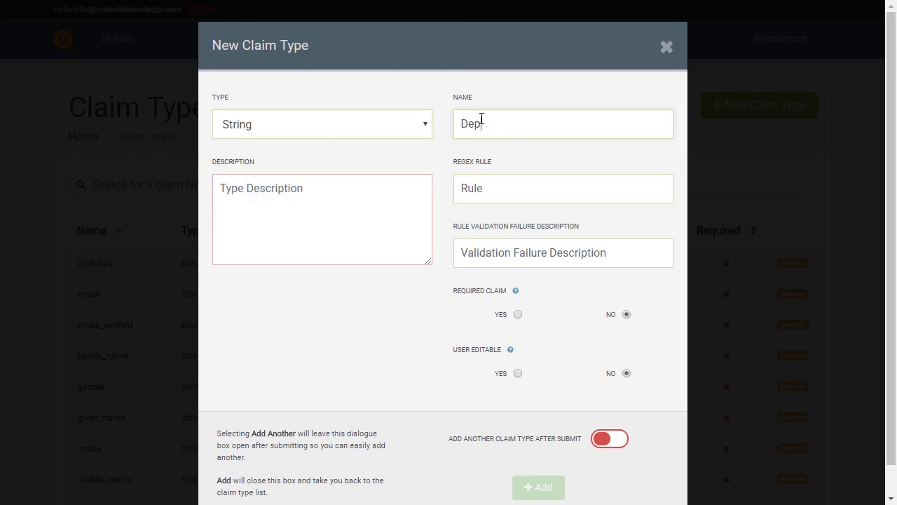
type("artment")
left_click(372, 194)
type("Department ")
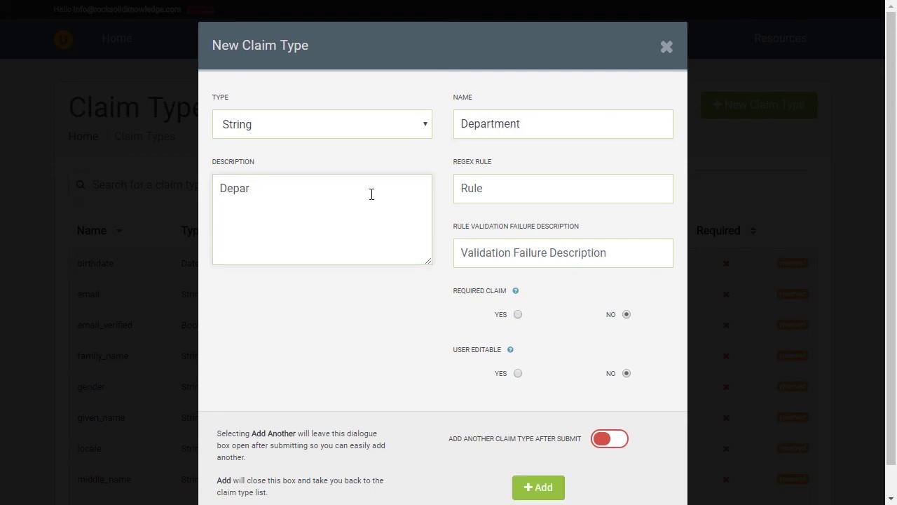
type("the user is a member")
key("BackSpace")
key("BackSpace")
key("BackSpace")
key("BackSpace")
key("BackSpace")
type("ember of")
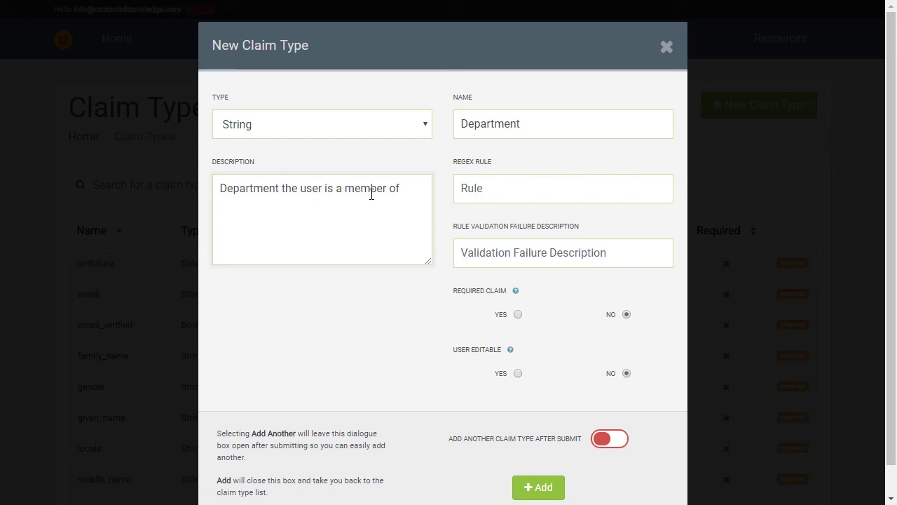
Set the Department claim type's Required Claim to Yes and add it.
left_click(518, 315)
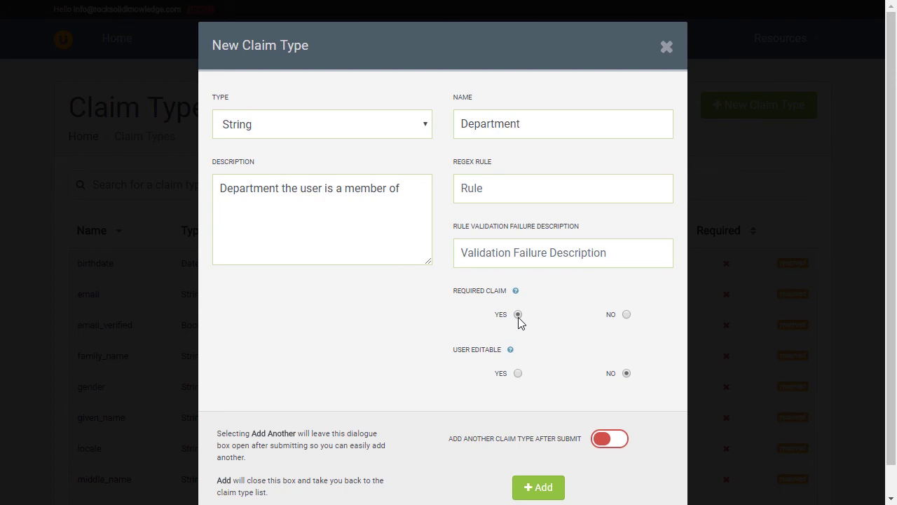
left_click(537, 490)
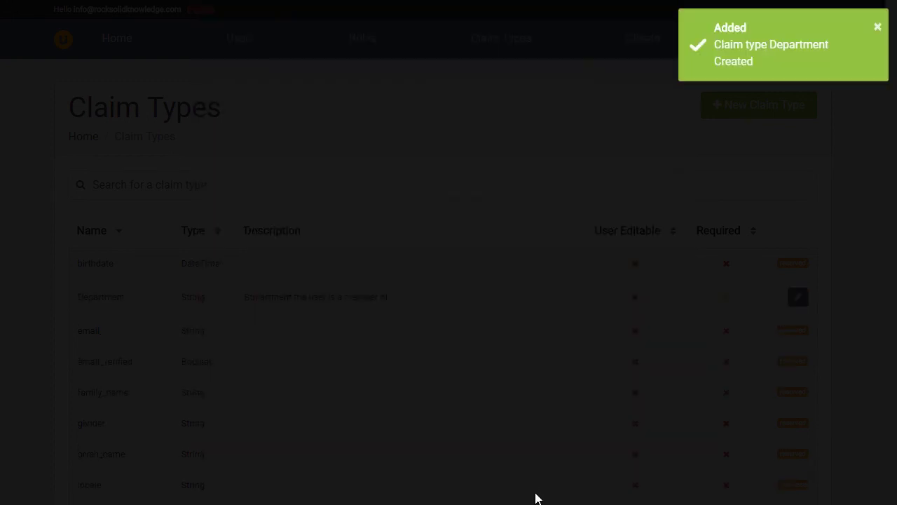
Go to Users and bring up Bootstrap User's Applications list.
left_click(226, 40)
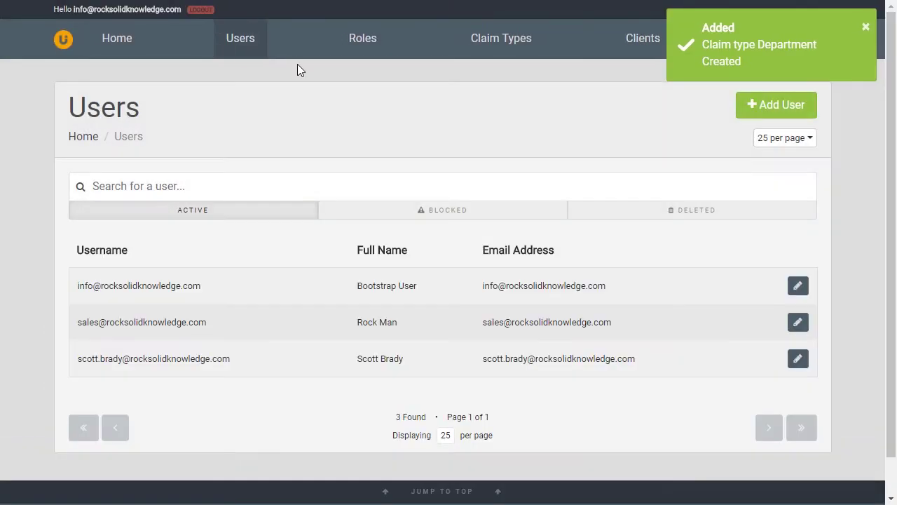
left_click(786, 113)
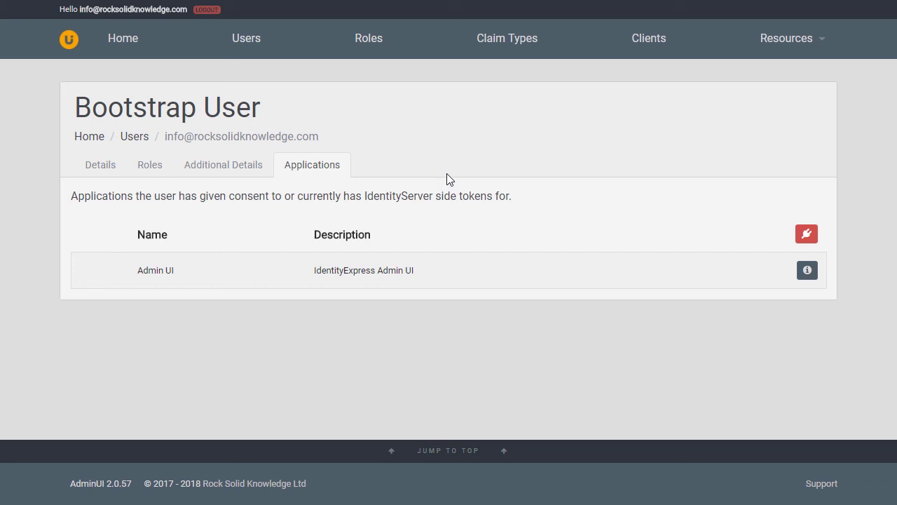
Revoke Bootstrap User's access to the Admin UI application and confirm.
left_click(439, 273)
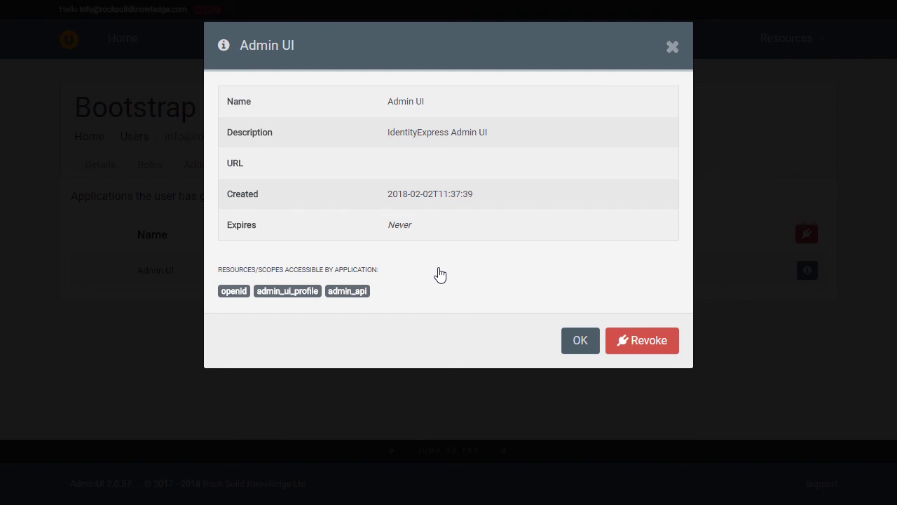
left_click(658, 350)
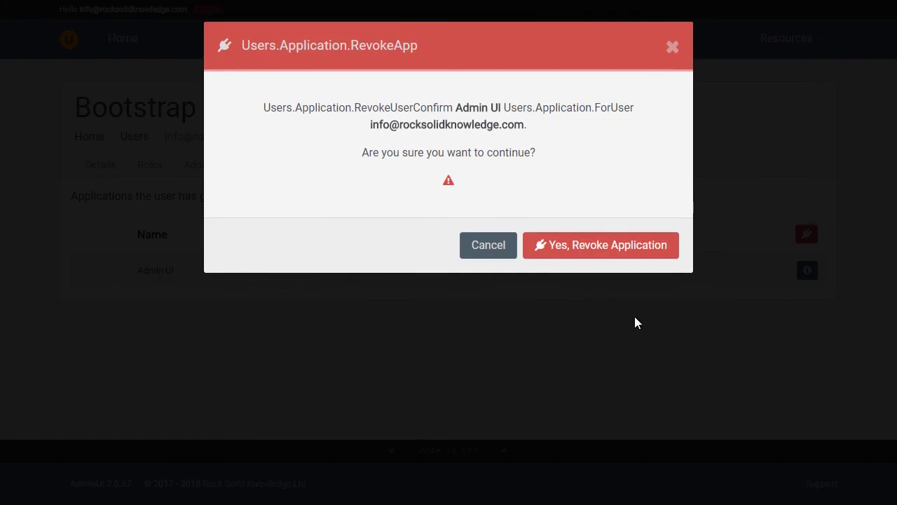
left_click(634, 247)
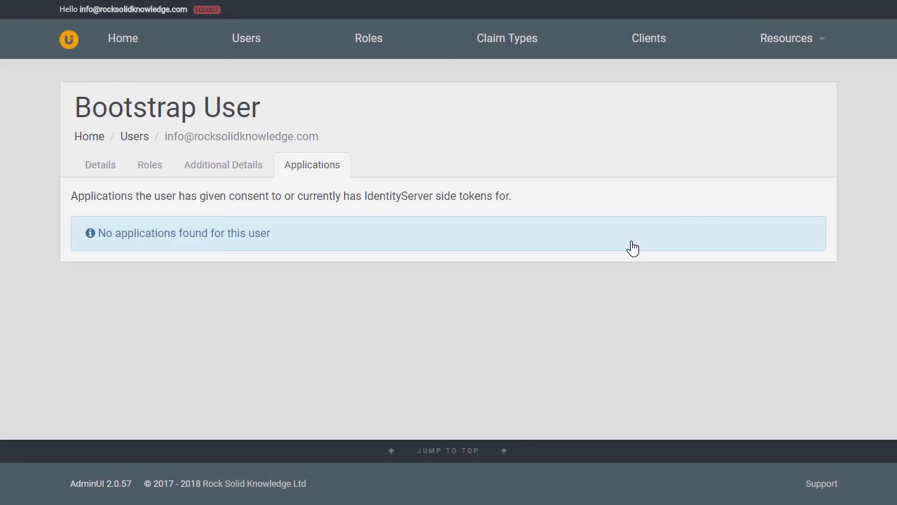